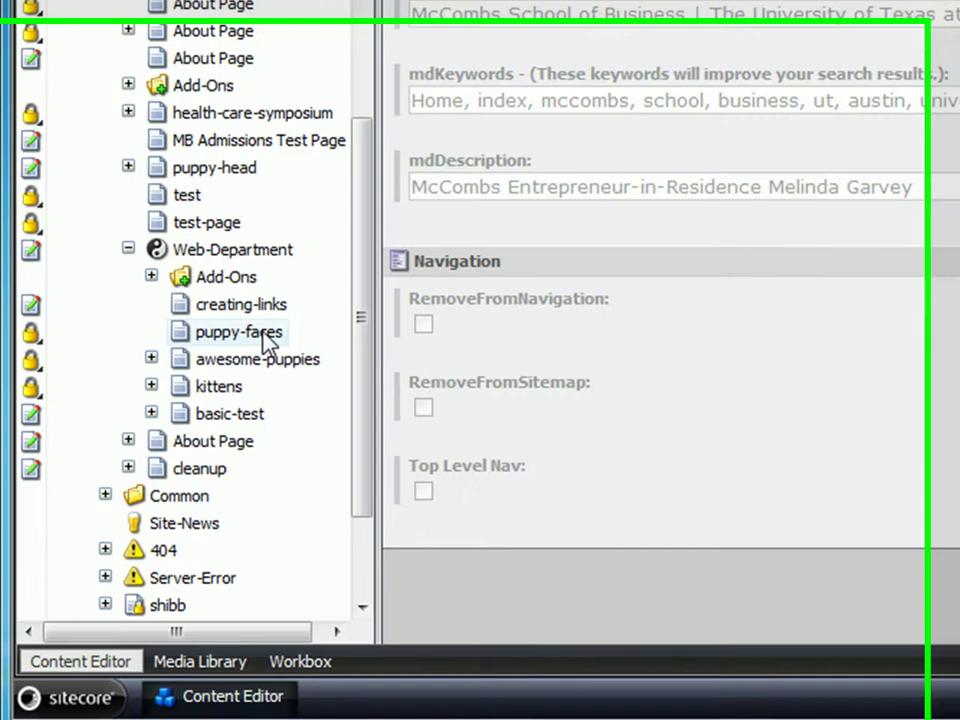
Insert an Add-Ons item under the puppy-faces page, keeping its default name.
right_click(135, 495)
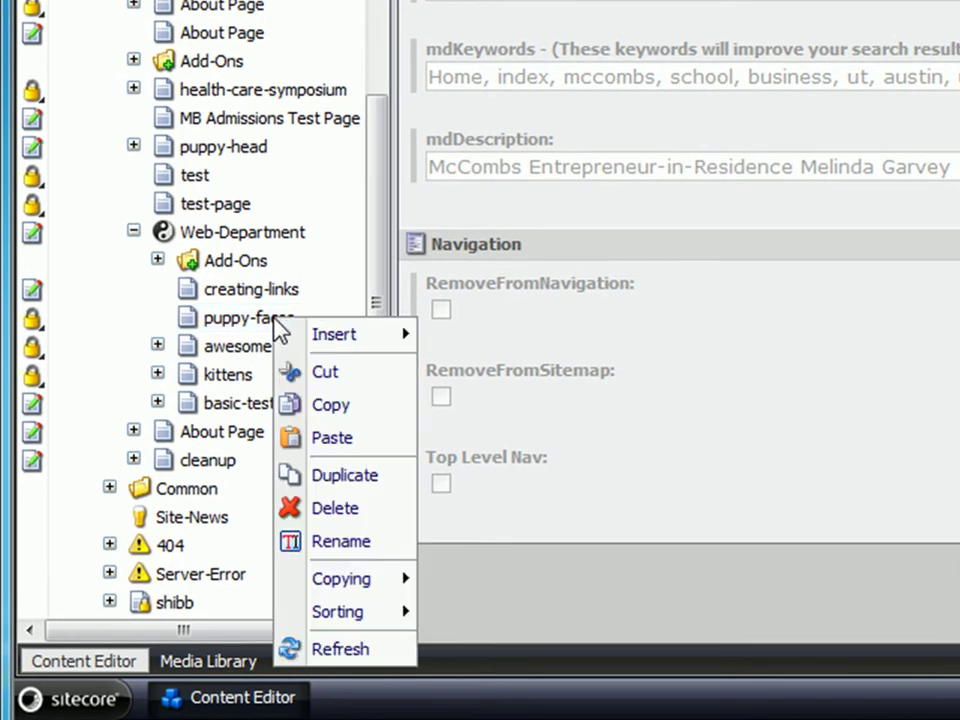
mouse_move(292, 335)
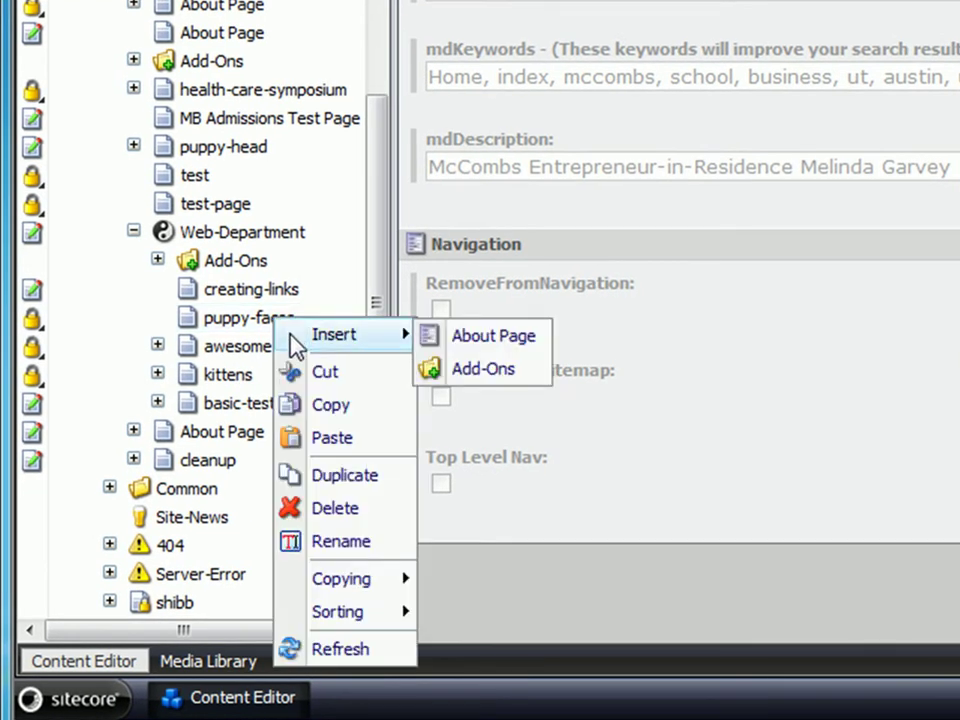
left_click(455, 370)
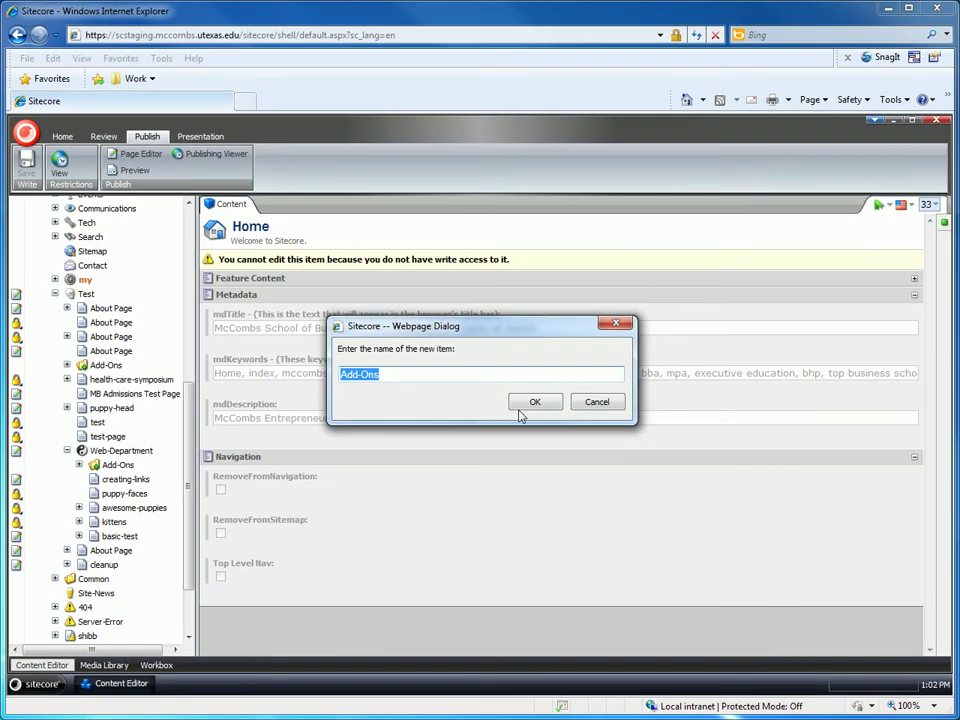
left_click(802, 268)
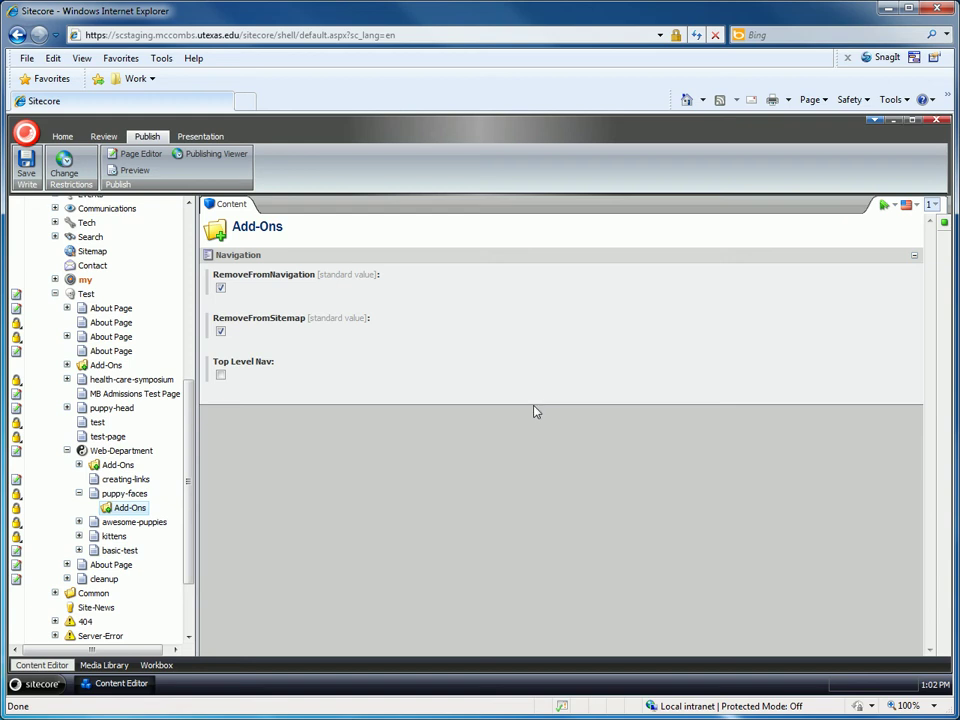
Bring up the Insert options for the new Add-Ons folder under puppy-faces.
right_click(141, 513)
mouse_move(145, 524)
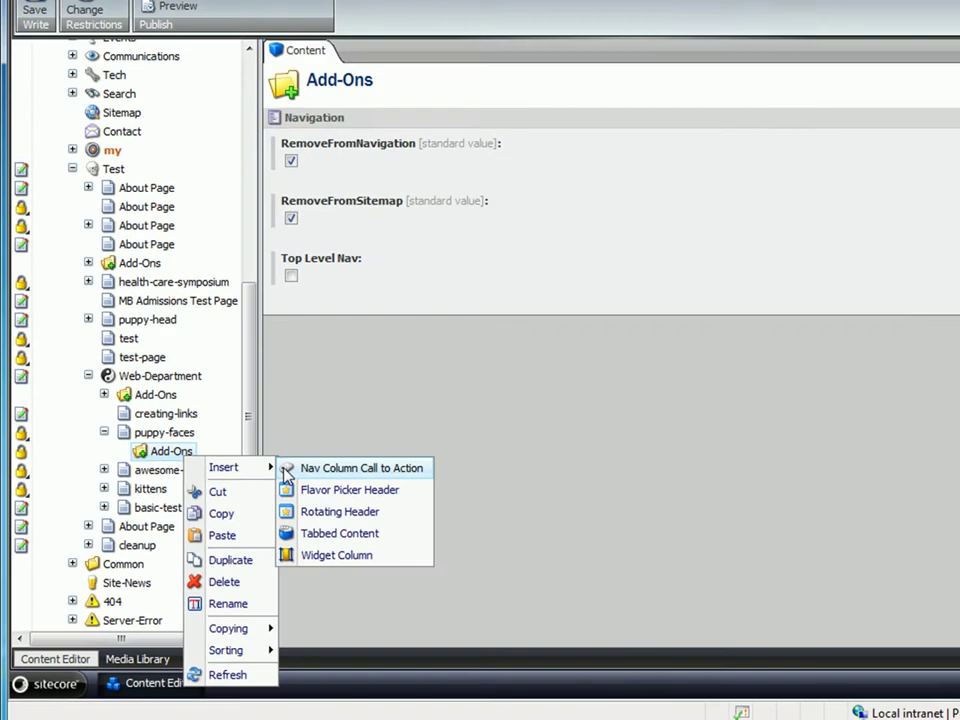
Insert a Nav Column Call to Action named 'Puppies Facebook' into the Add-Ons folder.
left_click(435, 365)
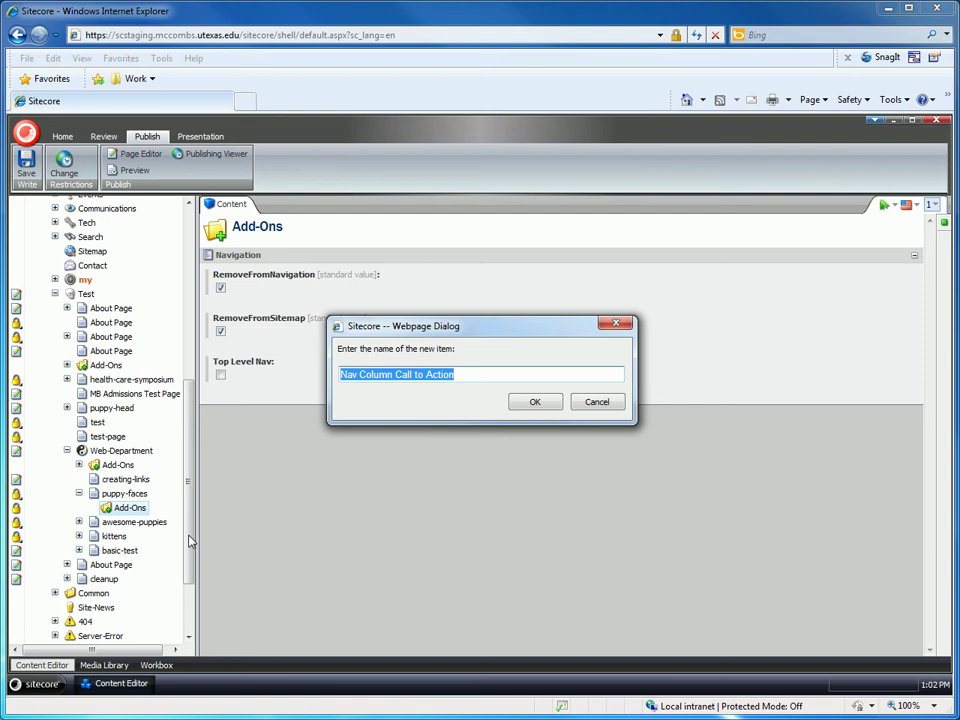
type("Puppies Facebook")
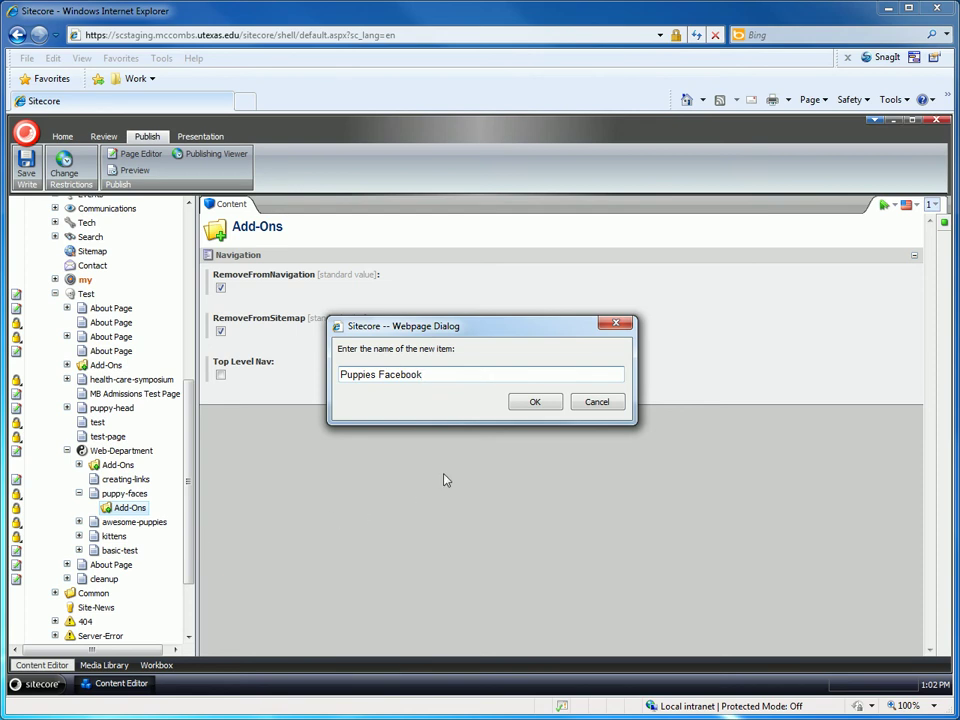
left_click(535, 402)
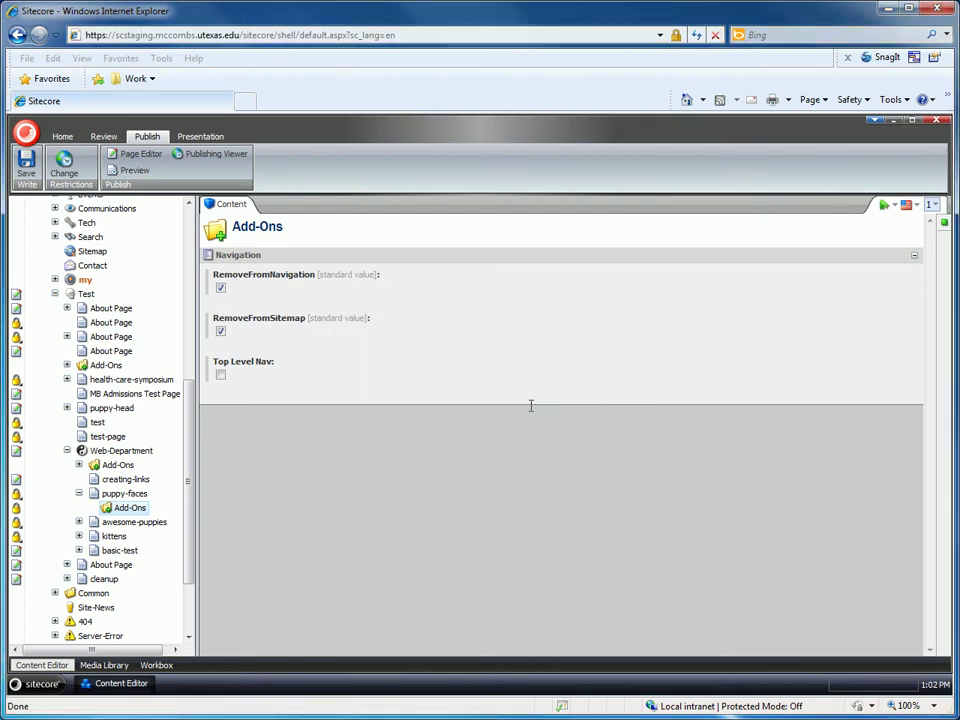
left_click(531, 405)
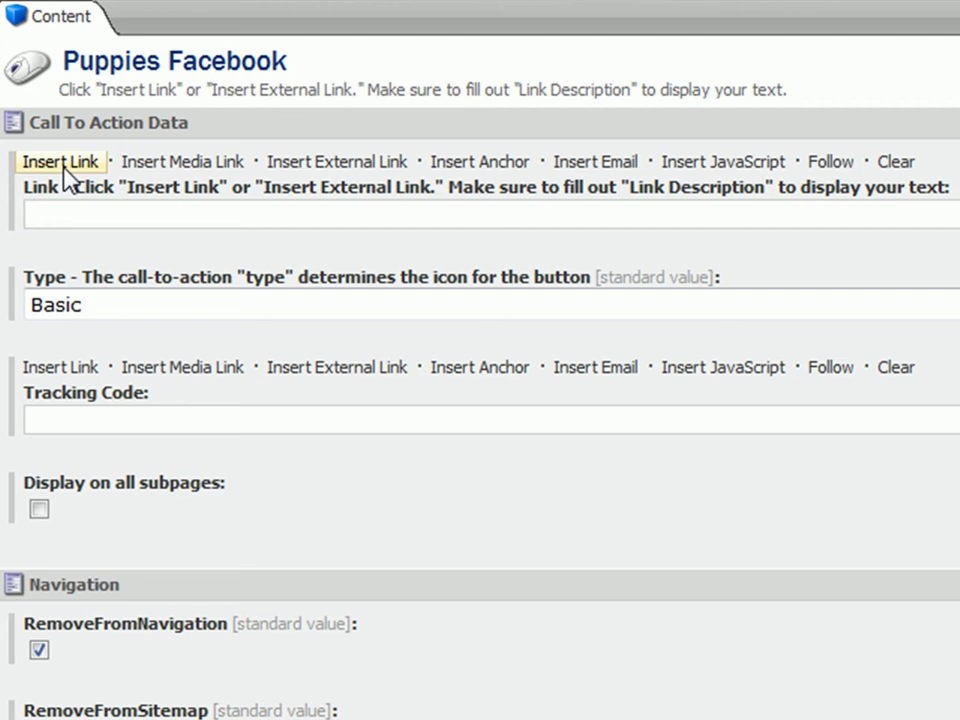
Link the call-to-action to Home/Test/Web-Department/awesome-puppies with link description 'Puppies'.
left_click(63, 166)
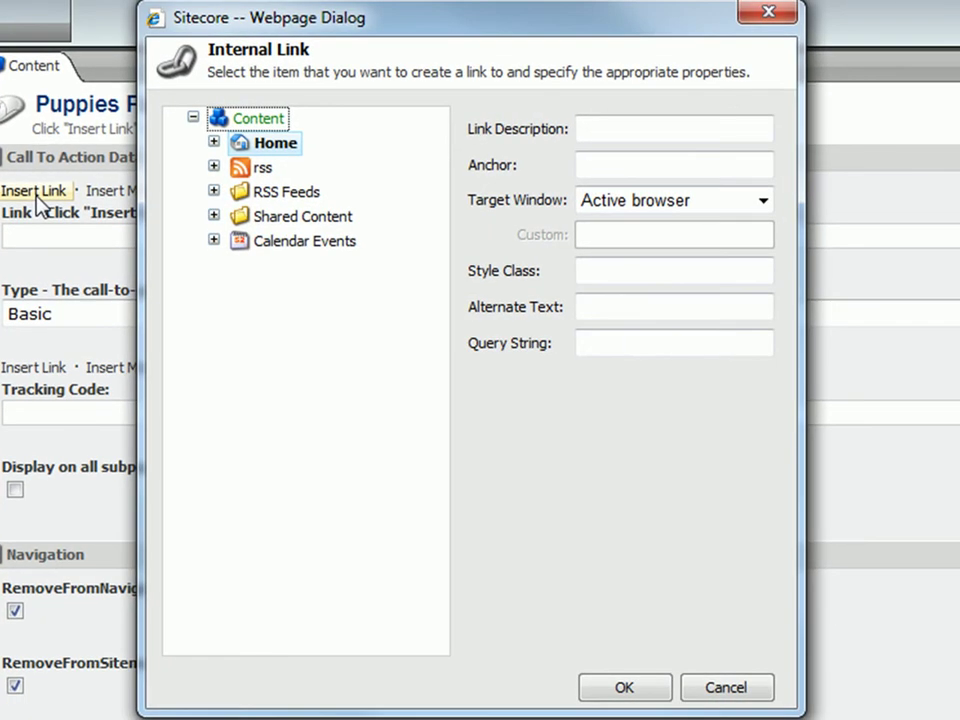
left_click(213, 143)
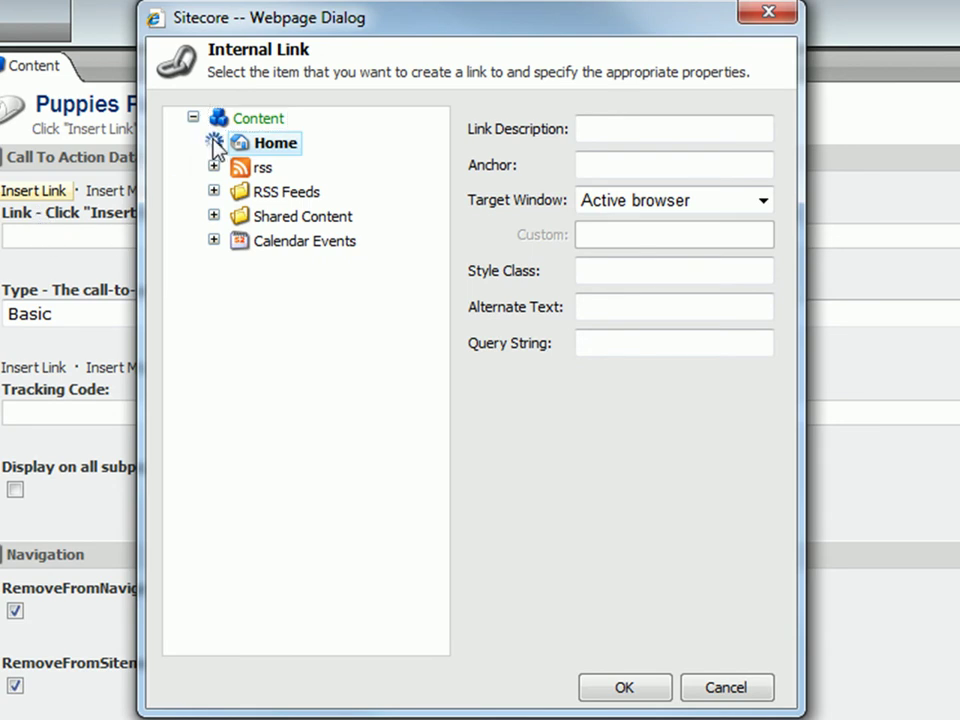
left_click_drag(443, 152, 452, 442)
left_click(234, 466)
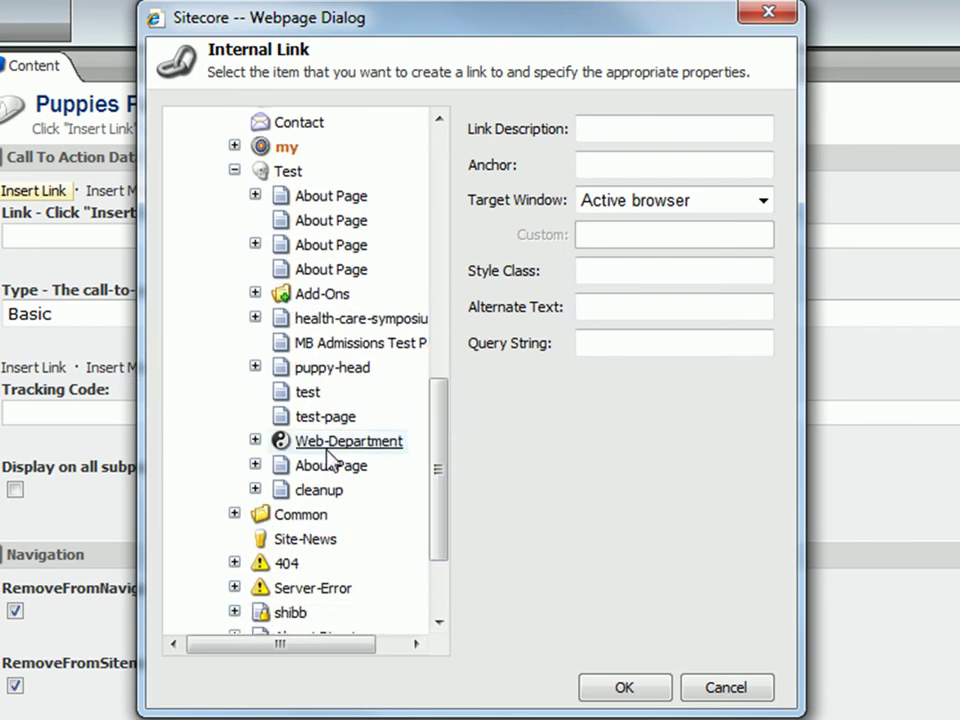
left_click(254, 442)
left_click(356, 540)
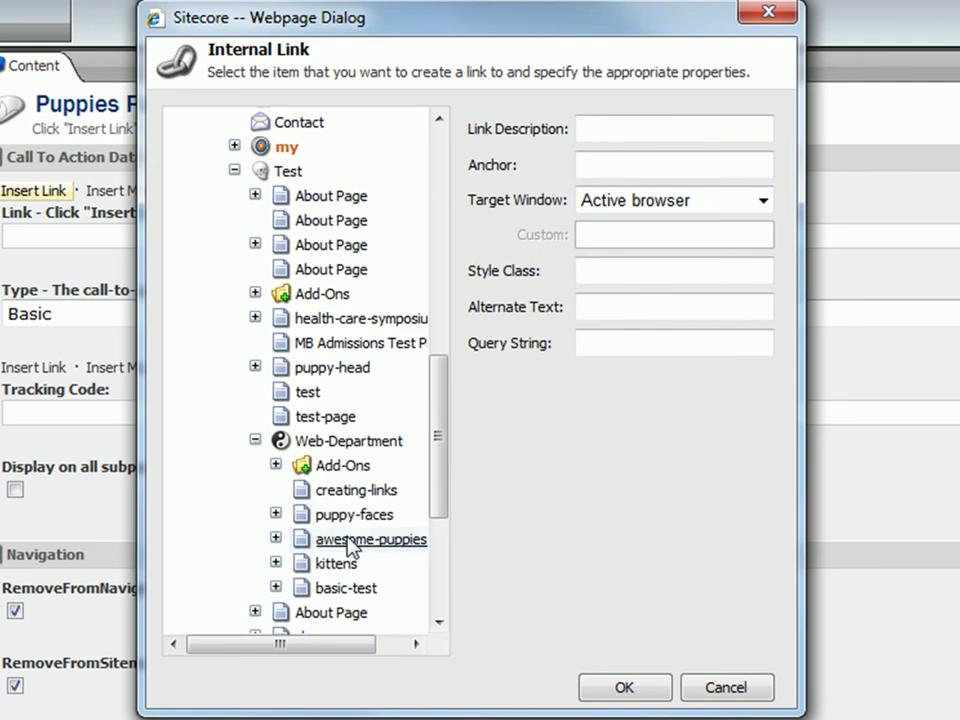
left_click(686, 126)
type("Puppies")
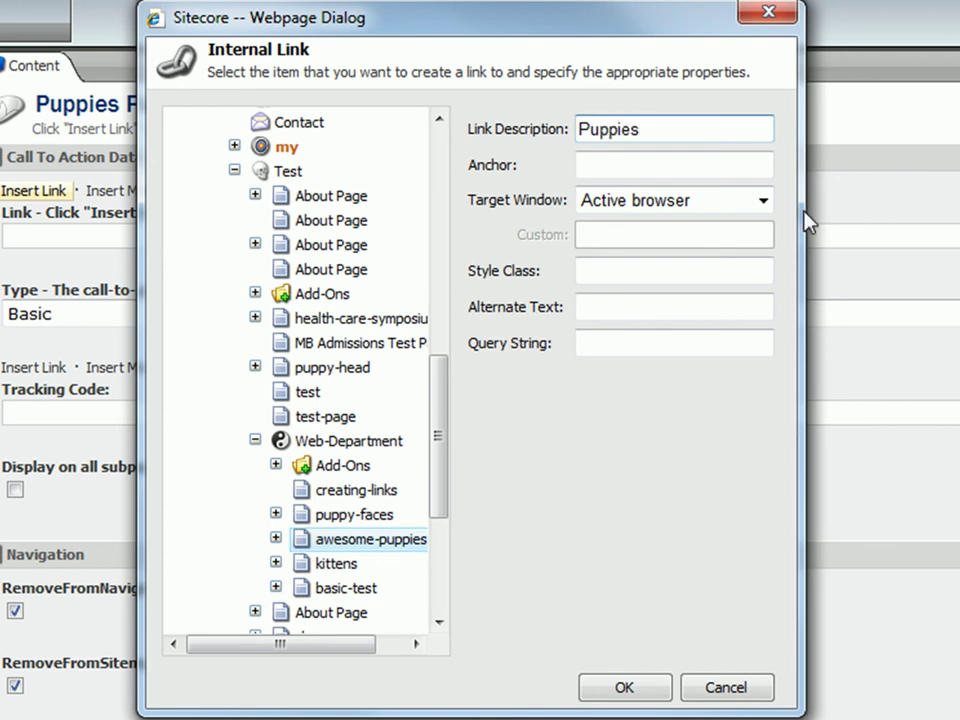
left_click(632, 688)
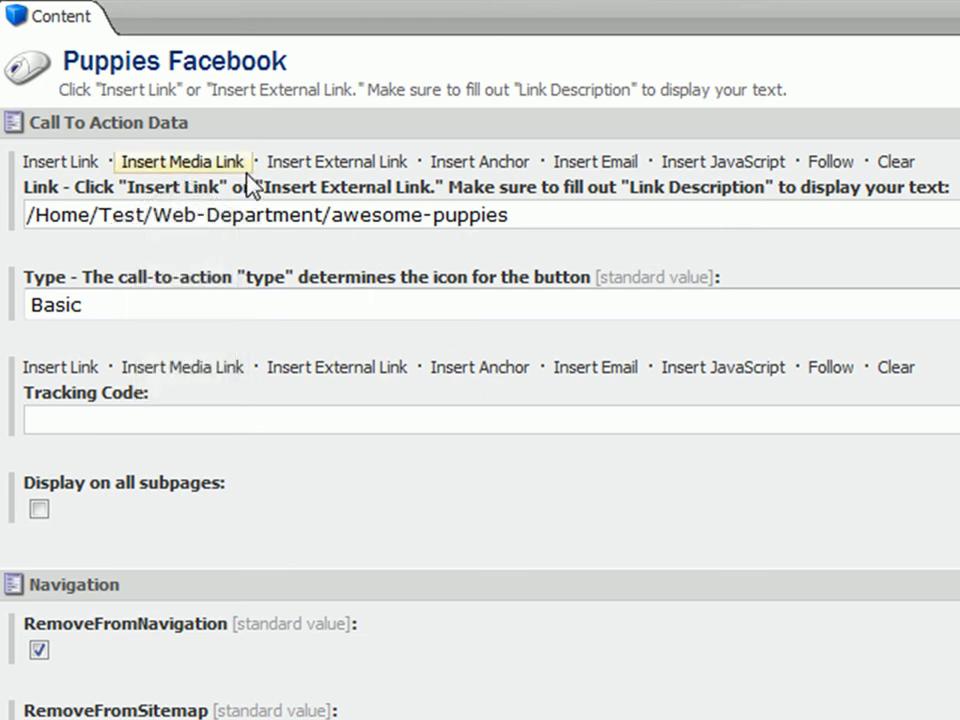
Replace the page link with a media link to /Files/MSB/Test/test-spreadsheet.
left_click(246, 170)
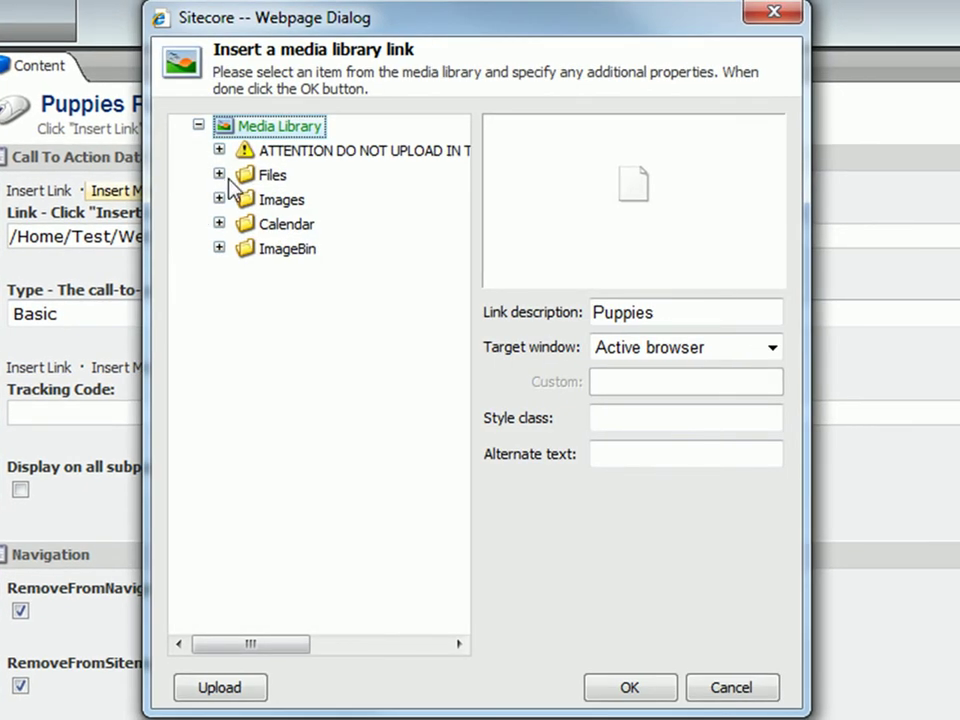
left_click(219, 175)
left_click(240, 200)
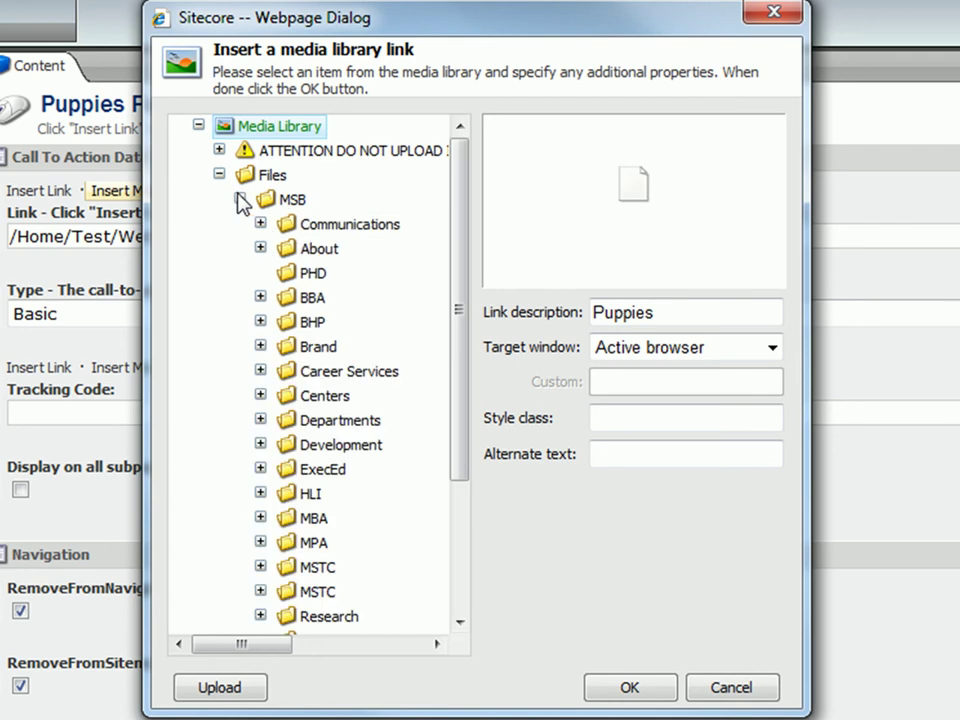
left_click_drag(456, 186, 452, 322)
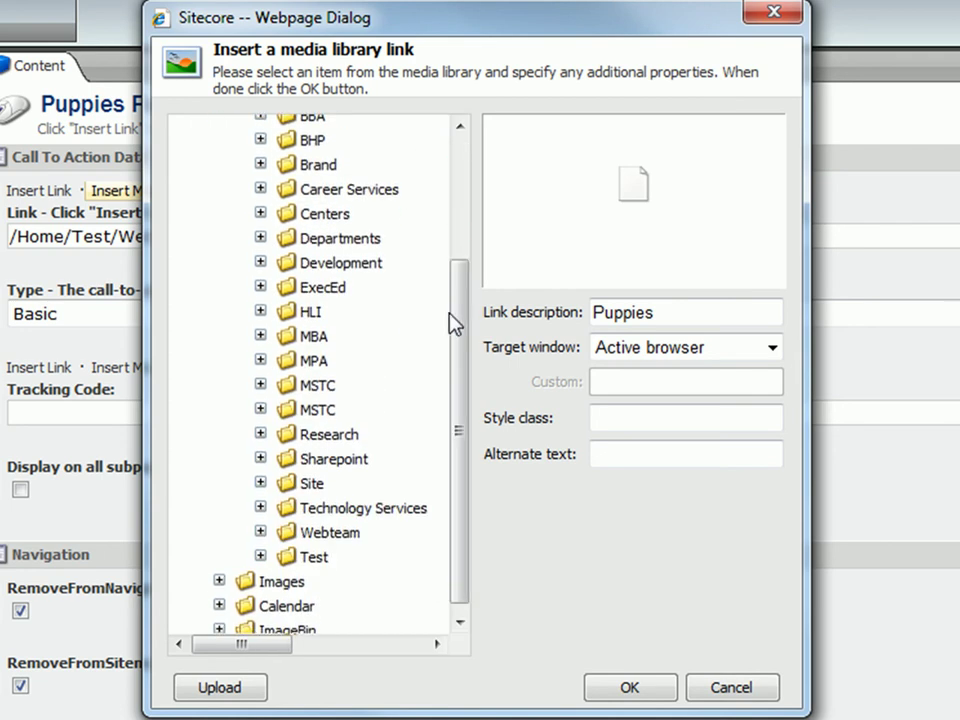
left_click(260, 556)
left_click_drag(465, 410, 456, 499)
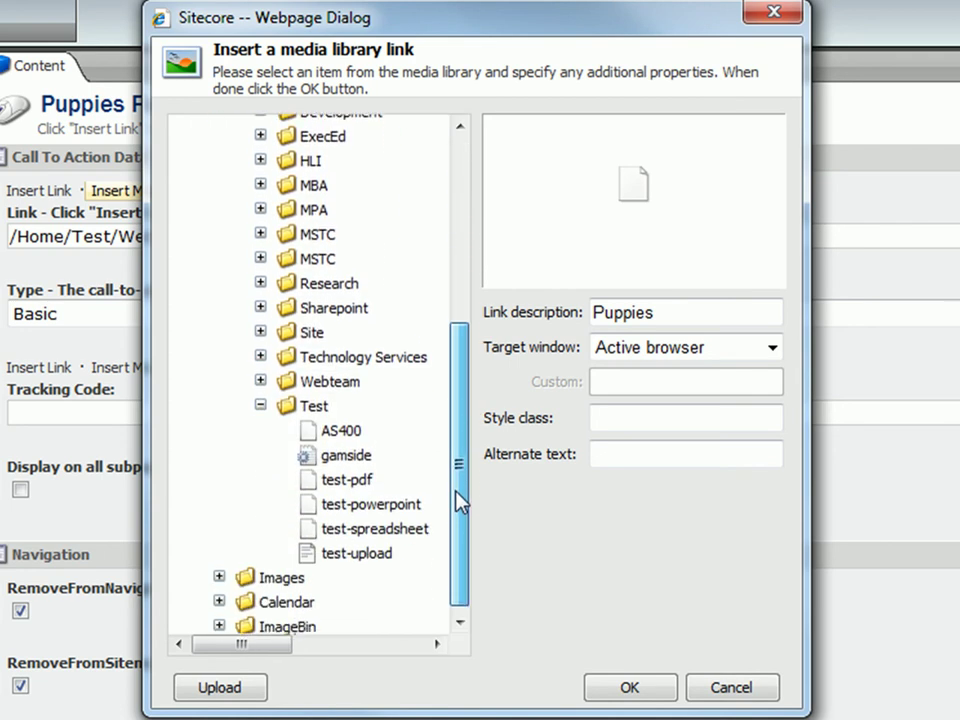
left_click(390, 530)
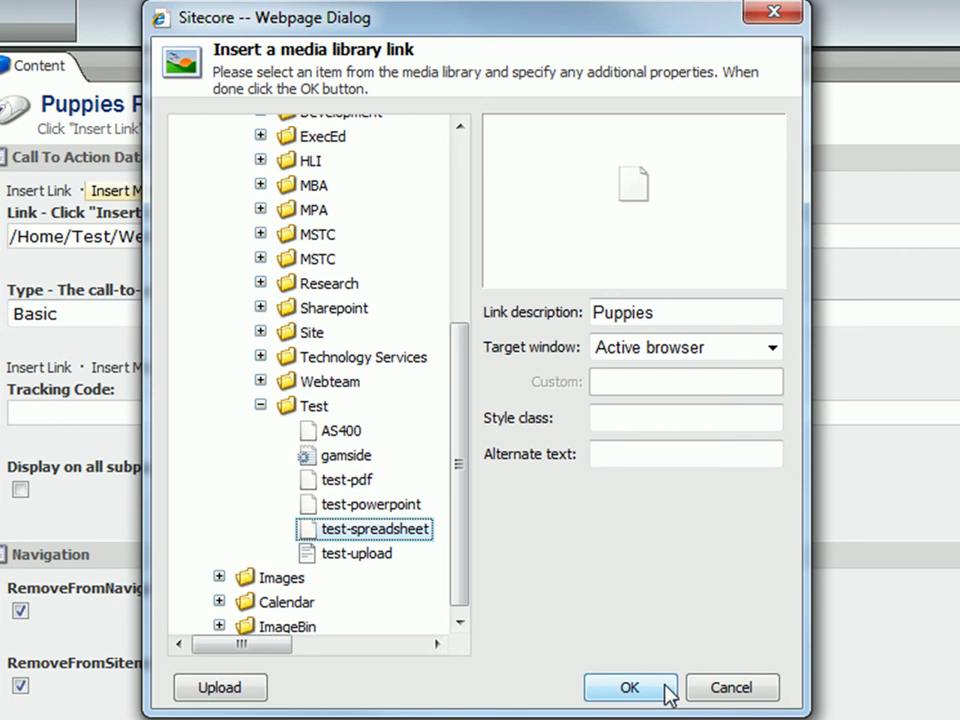
left_click(628, 688)
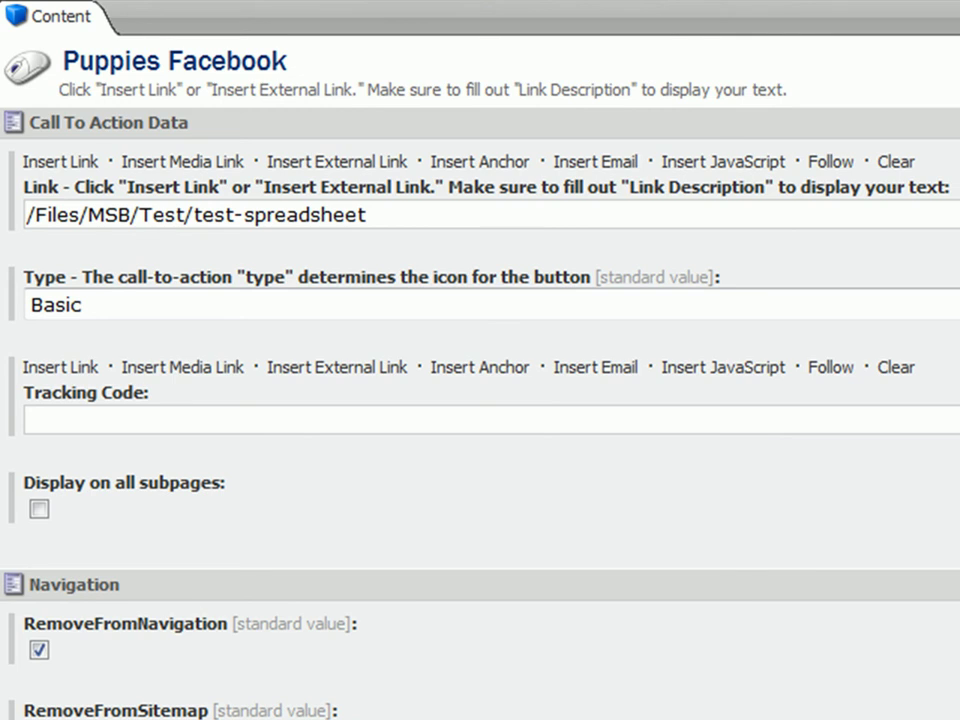
Set an external link to the pasted Dogs-and-Puppies Facebook URL, described 'Puppies Facebook', opening in a new browser.
left_click(390, 162)
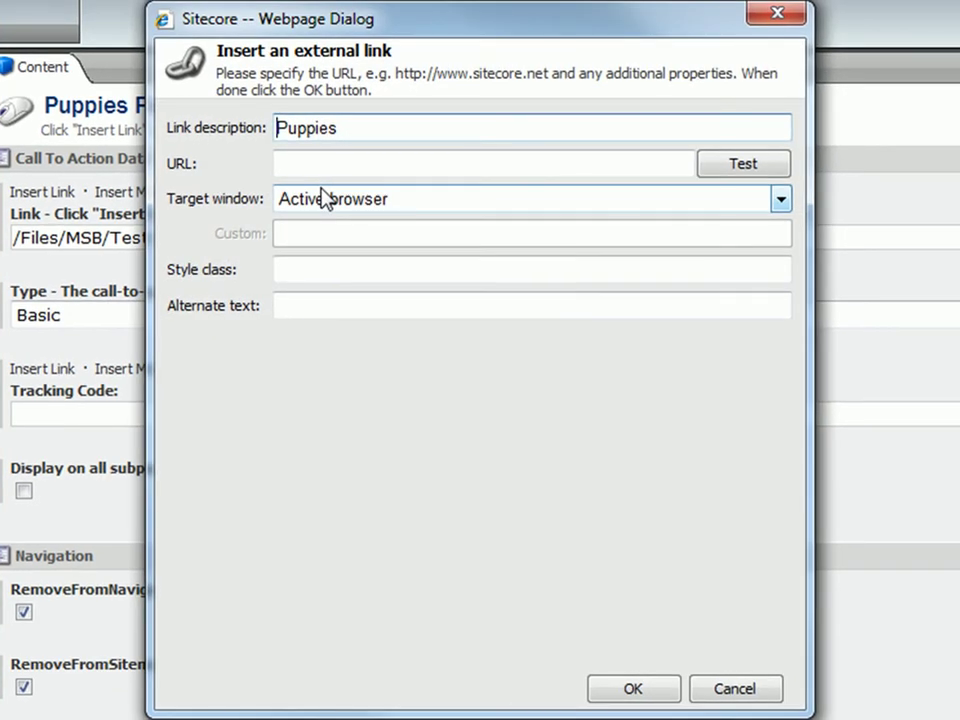
left_click(392, 142)
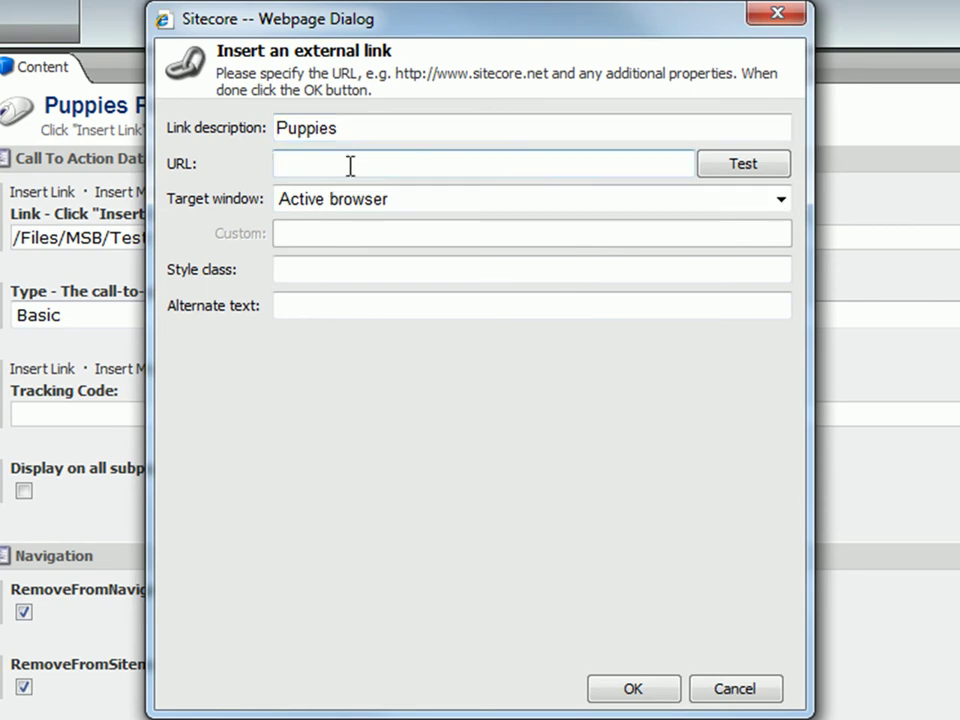
key("ctrl+v")
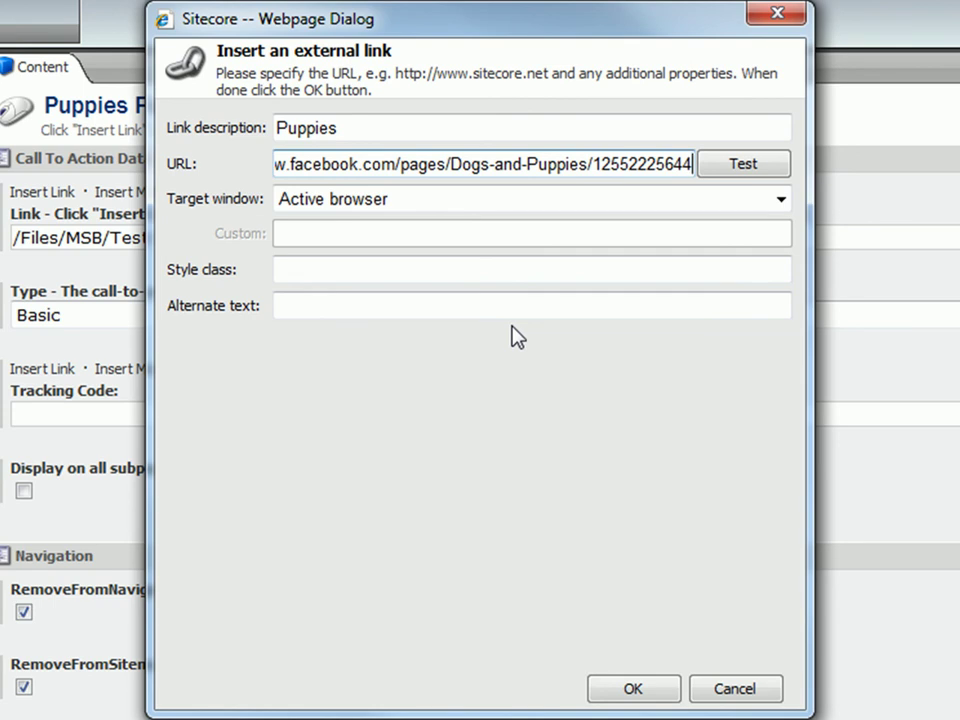
left_click(485, 124)
type("Facebook")
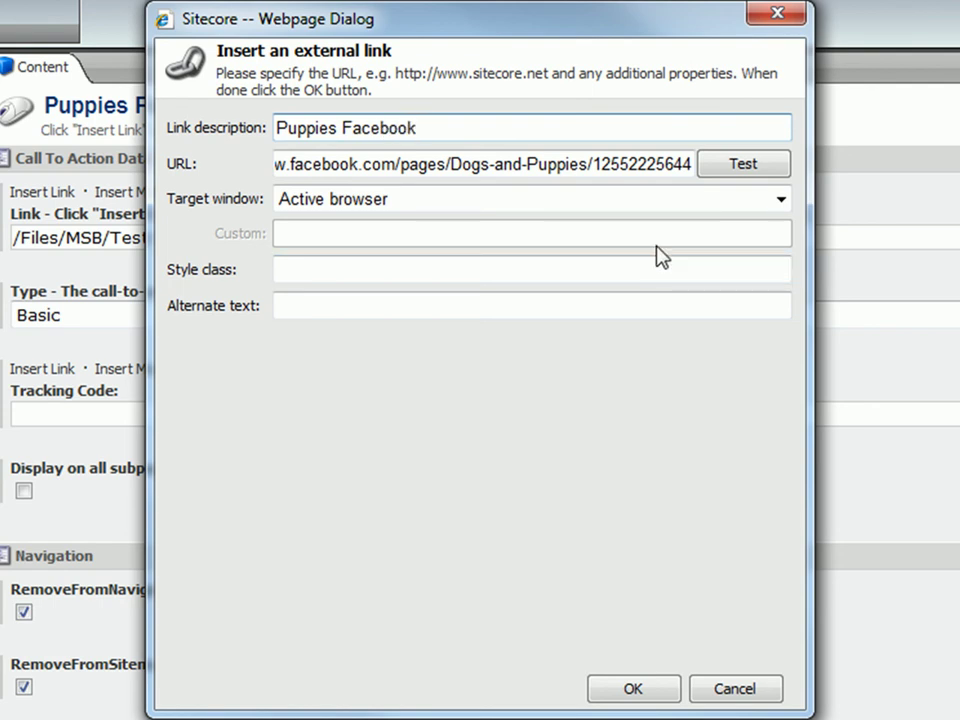
left_click(685, 206)
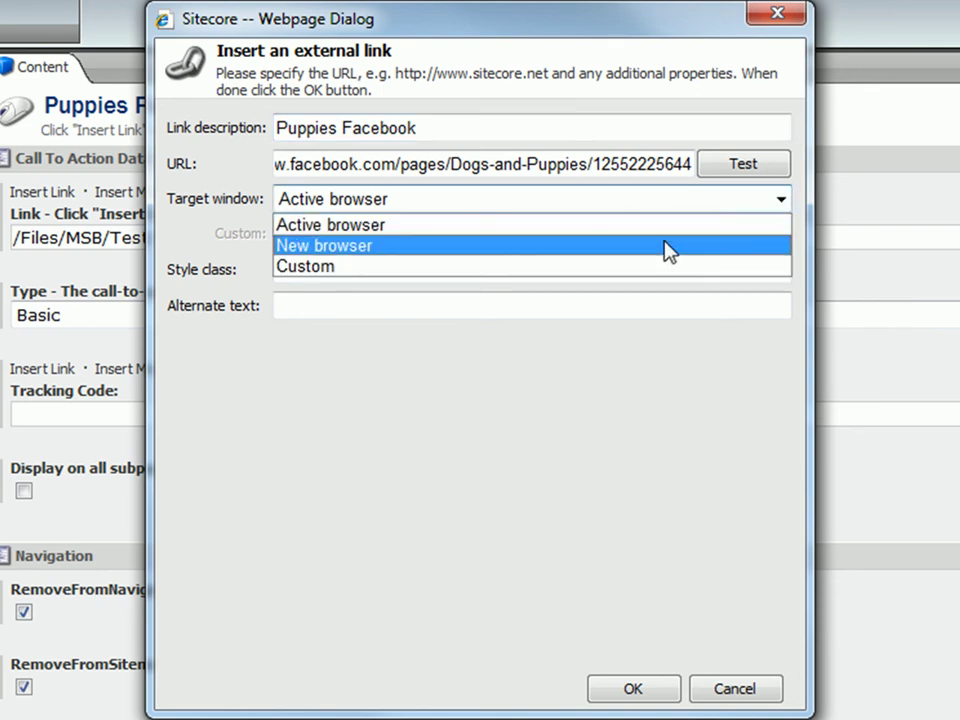
left_click(668, 251)
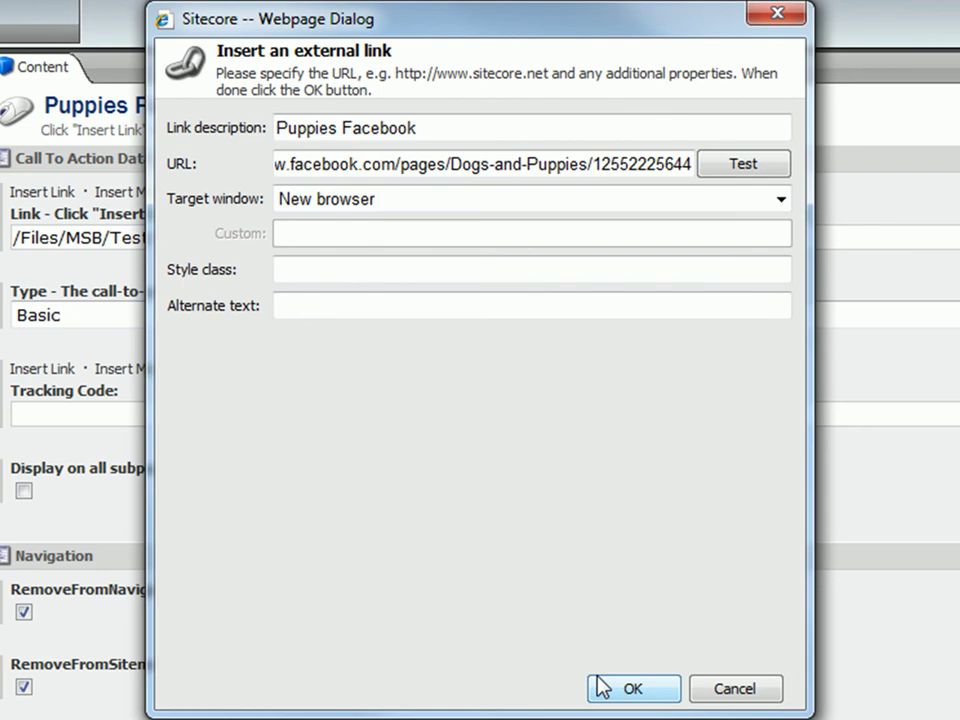
left_click(602, 688)
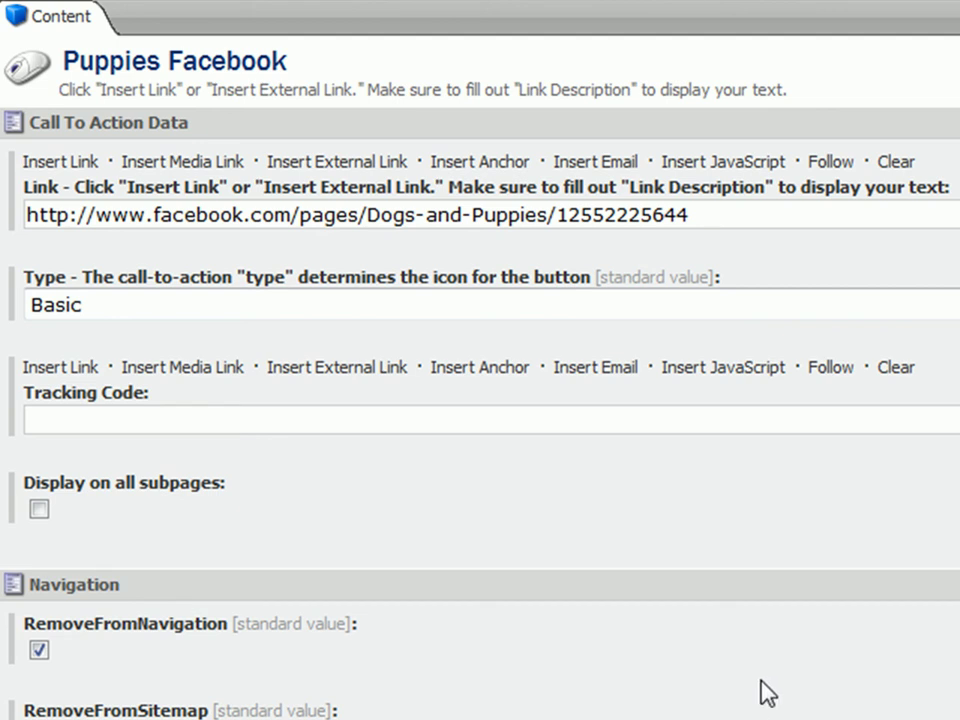
left_click(630, 162)
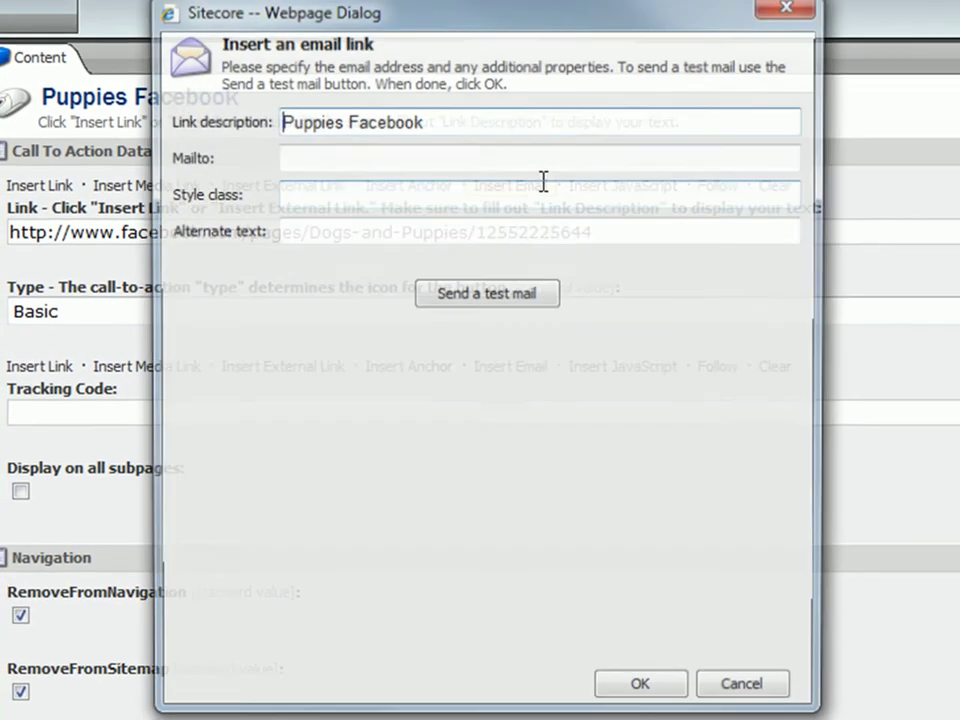
left_click(537, 162)
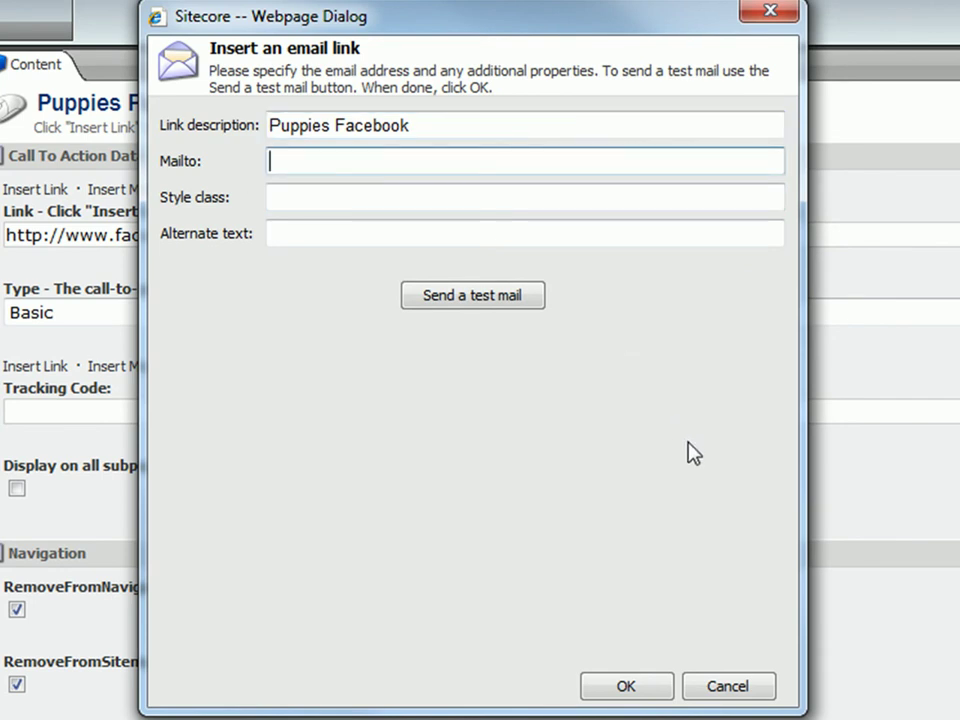
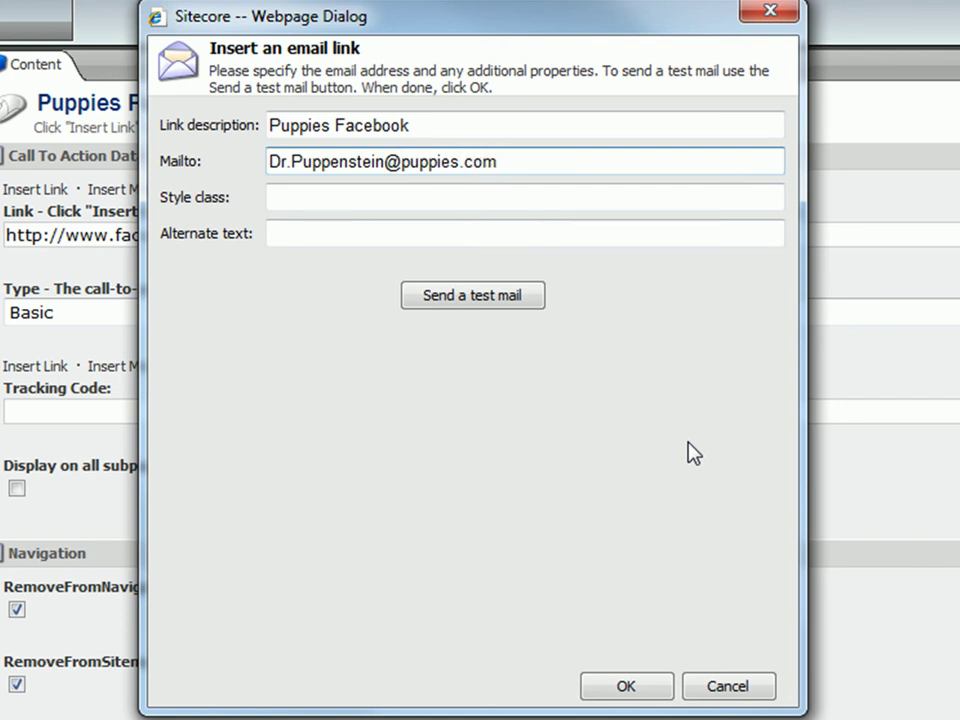
left_click_drag(430, 125, 261, 122)
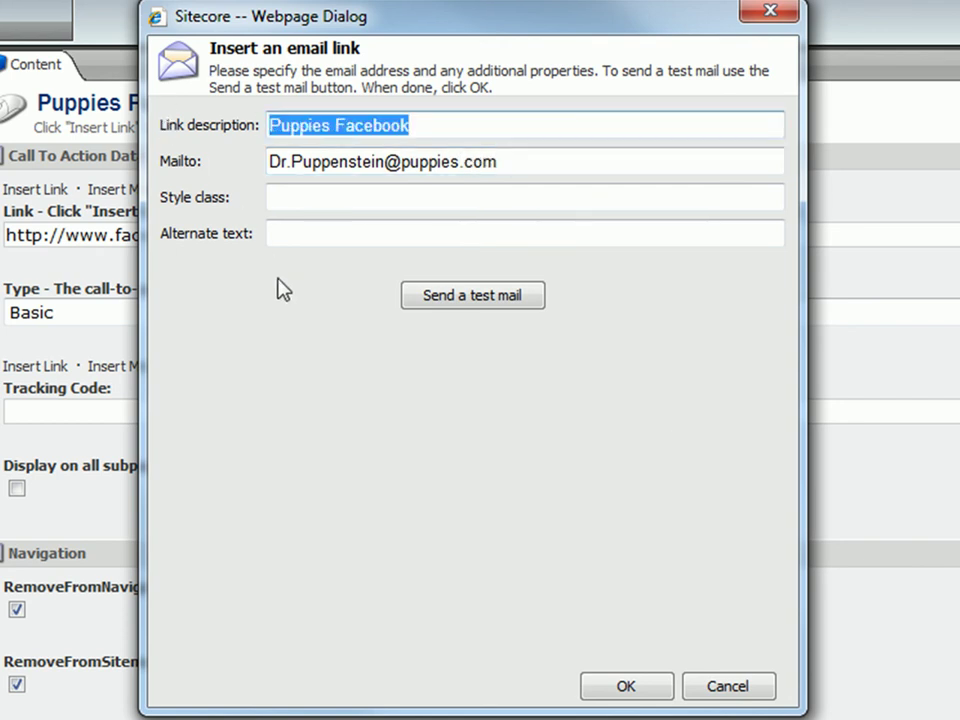
type("Dr. Puppenstein's Contact Info")
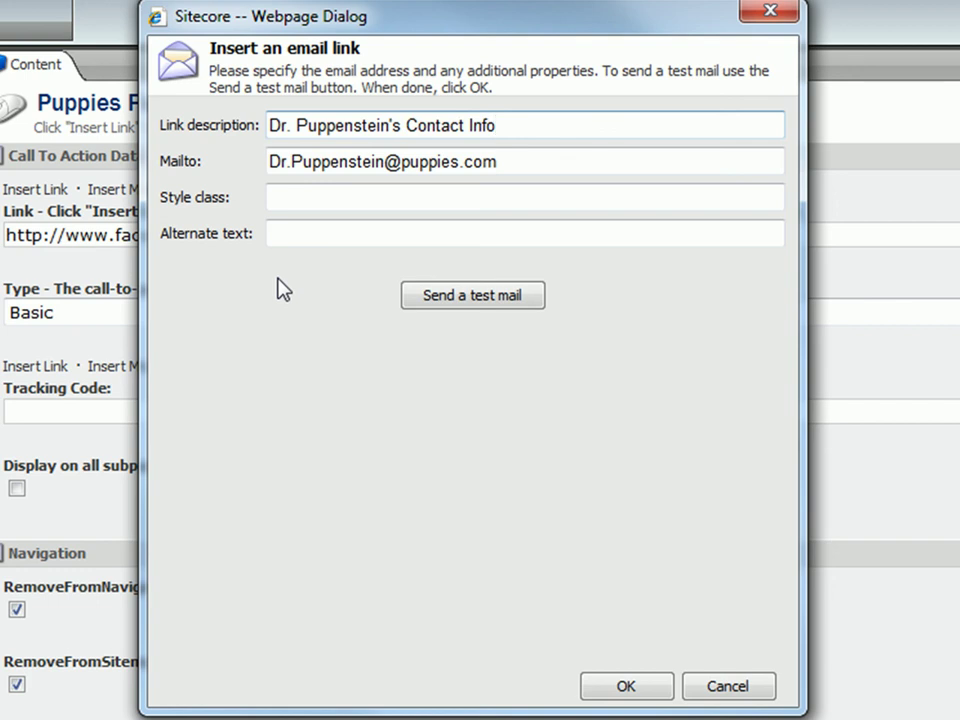
left_click(728, 688)
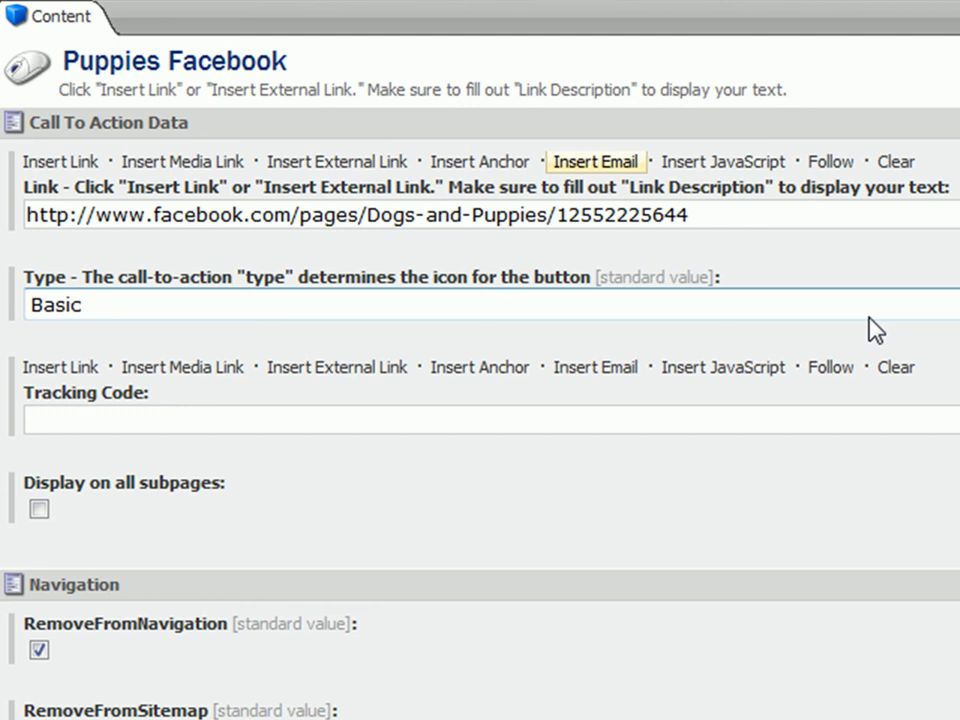
Change the Puppies Facebook call-to-action's Type from Basic to Facebook.
left_click(876, 328)
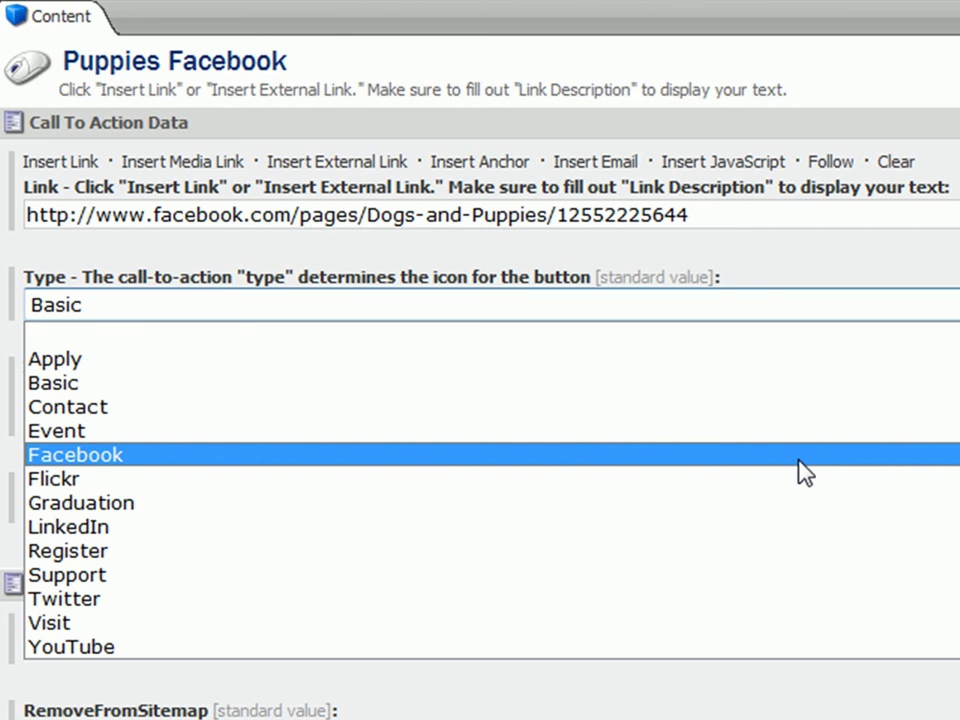
left_click(805, 473)
left_click(805, 473)
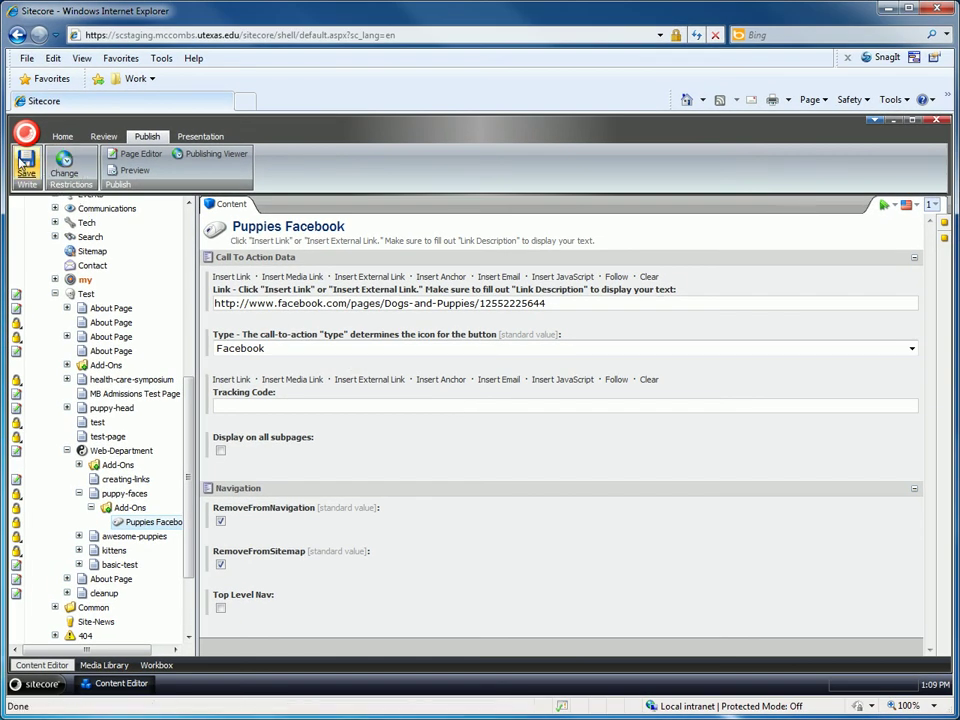
Save the call-to-action, then preview the puppy-faces page, answering No to the security warning.
left_click(24, 166)
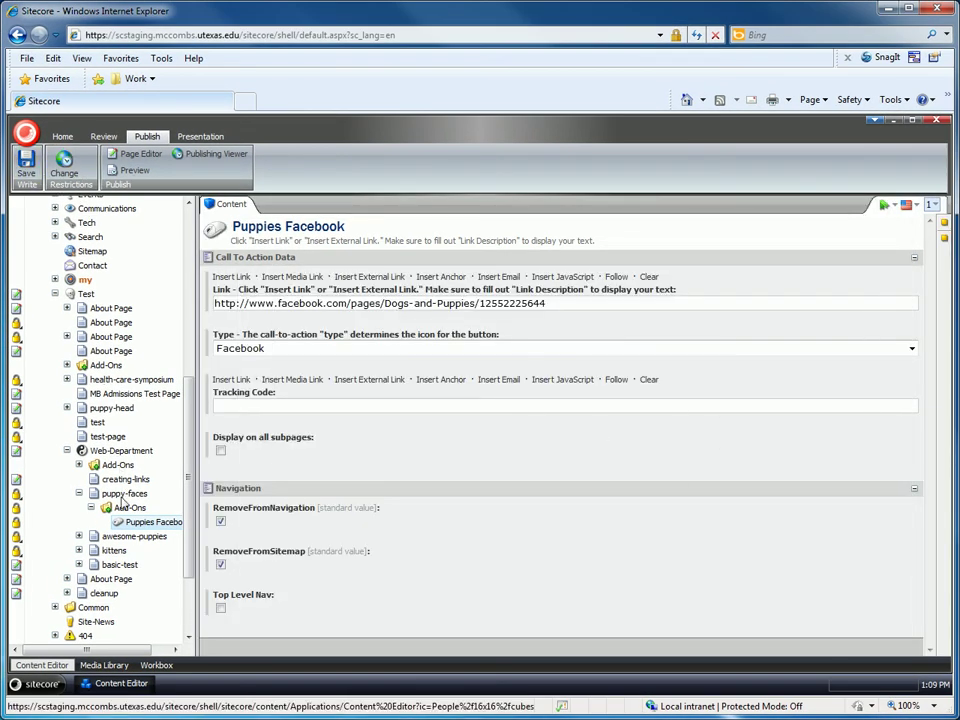
left_click(124, 493)
left_click(141, 173)
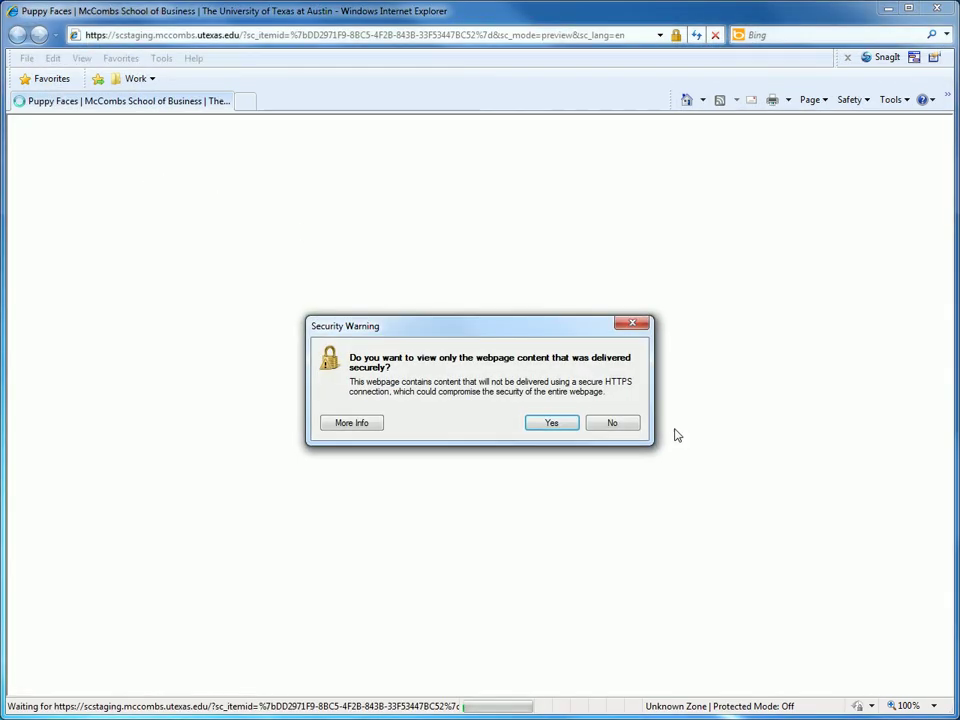
left_click(634, 423)
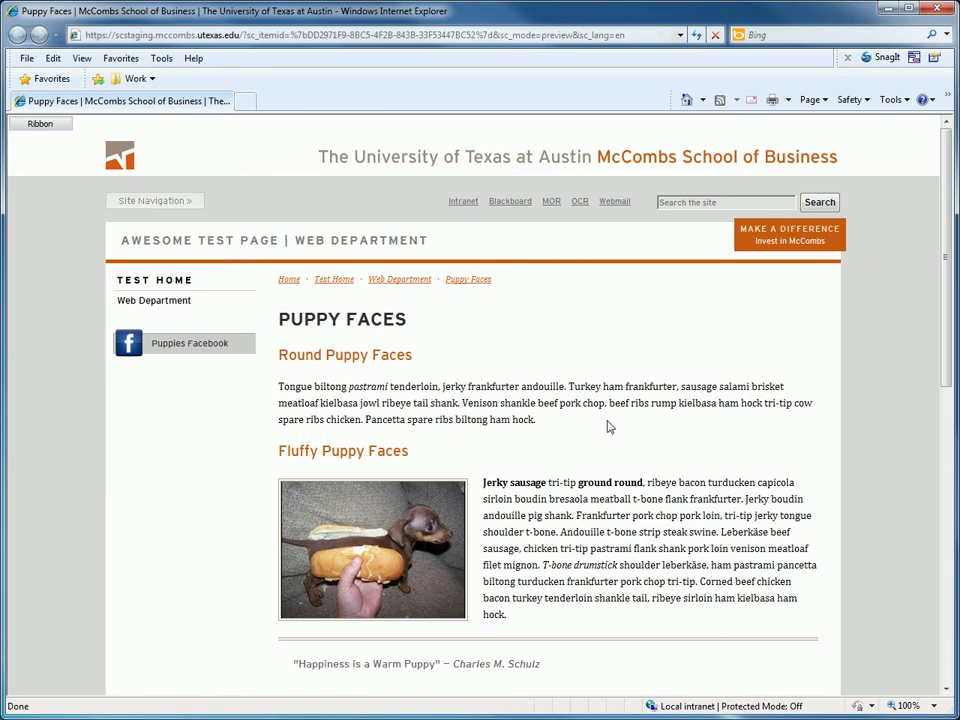